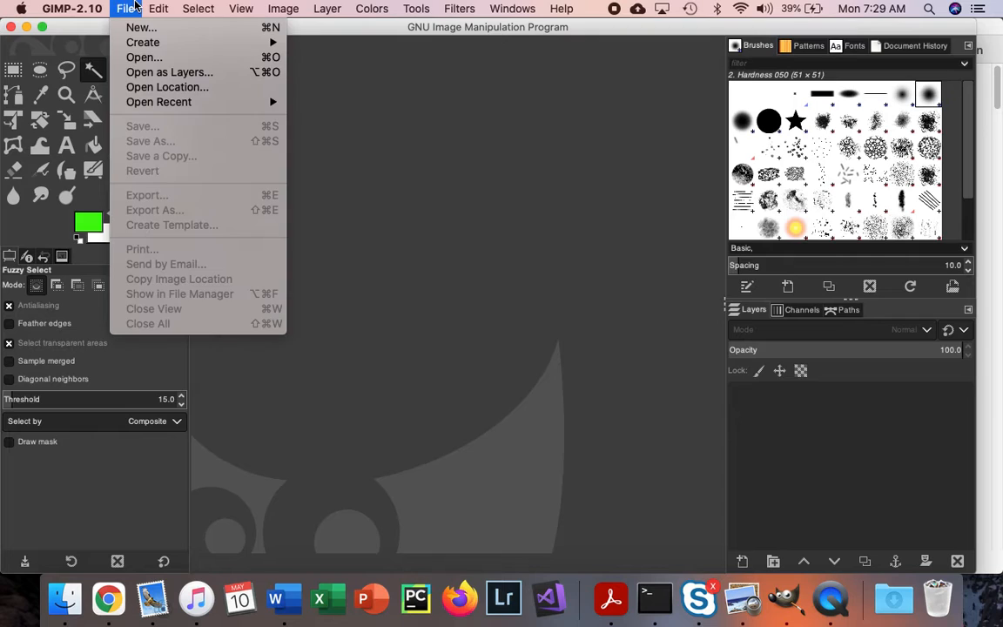
- Open the image job05A.jpg and rename its layer to Beach
left_click(138, 57)
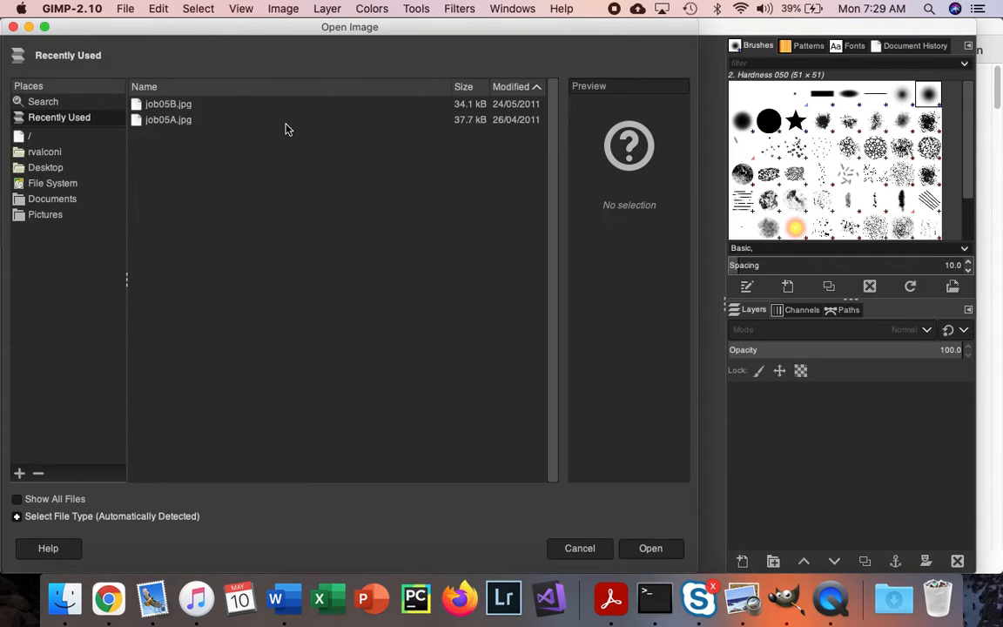
left_click(286, 122)
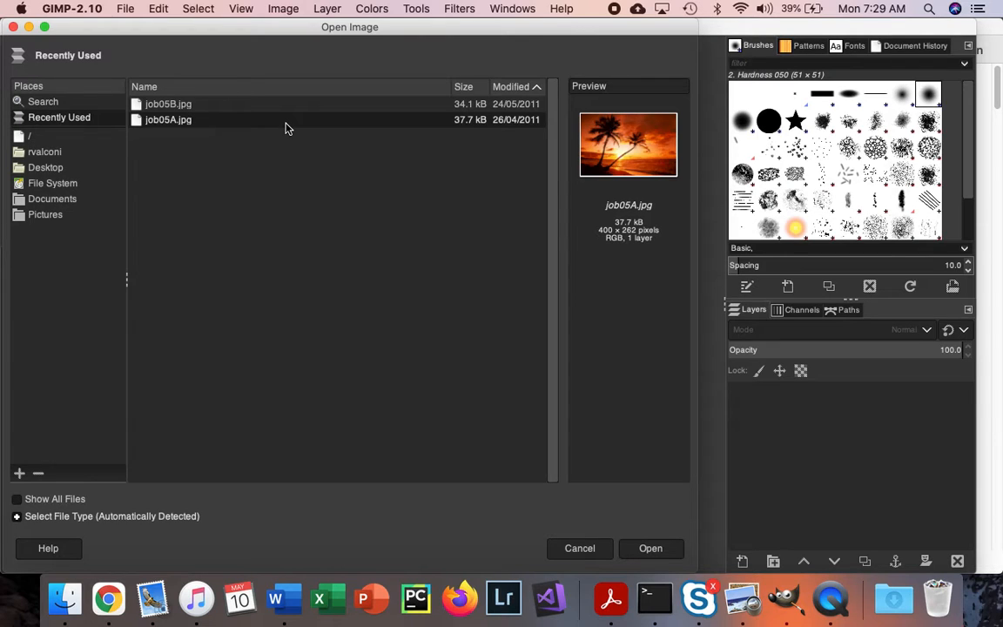
left_click(661, 552)
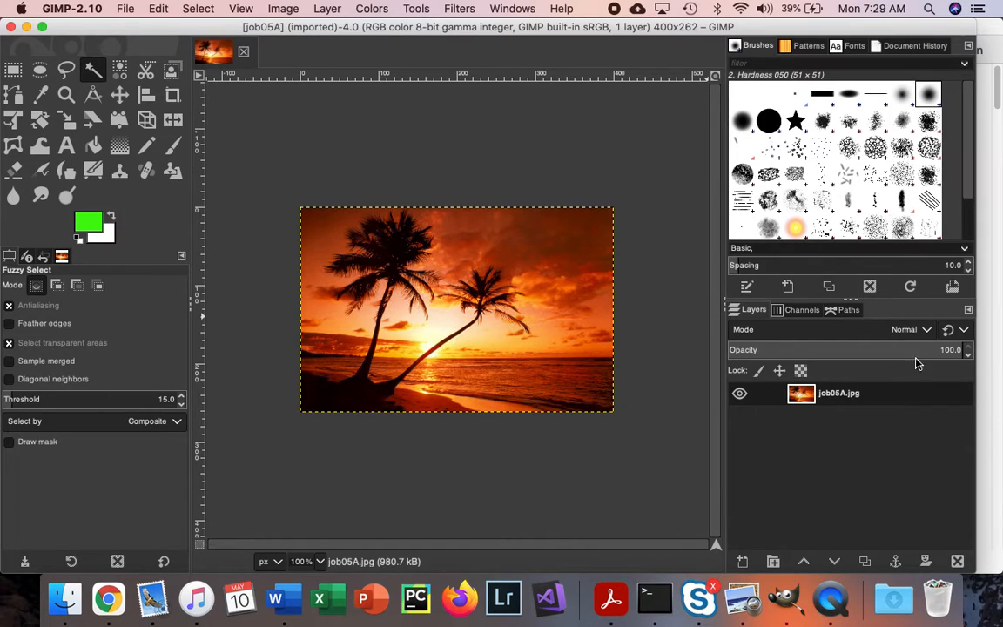
double_click(831, 396)
type("Beach")
key("Return")
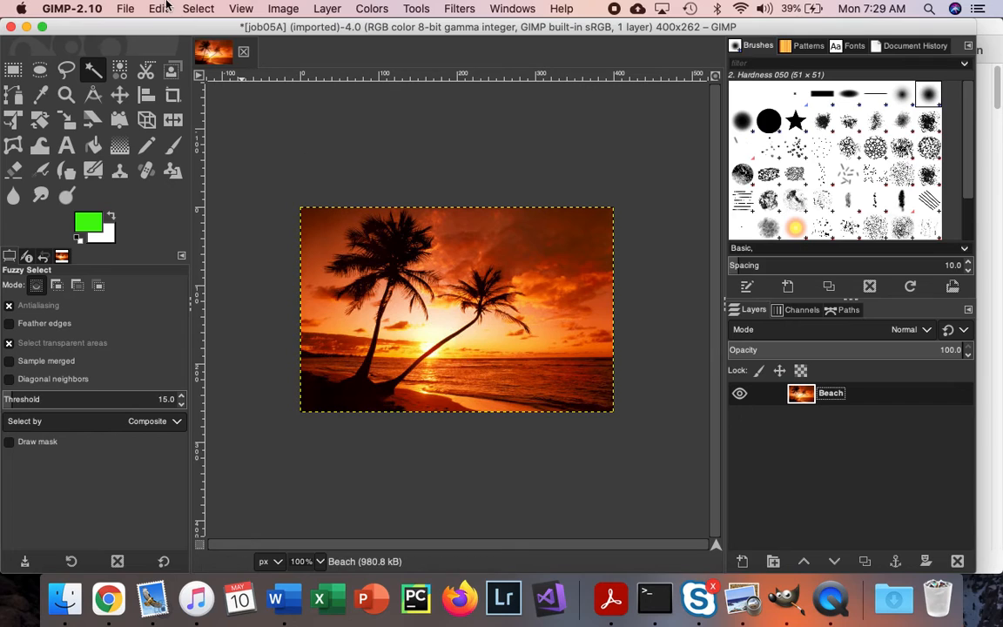
- Open job05B.jpg as a separate image alongside the beach picture
left_click(126, 9)
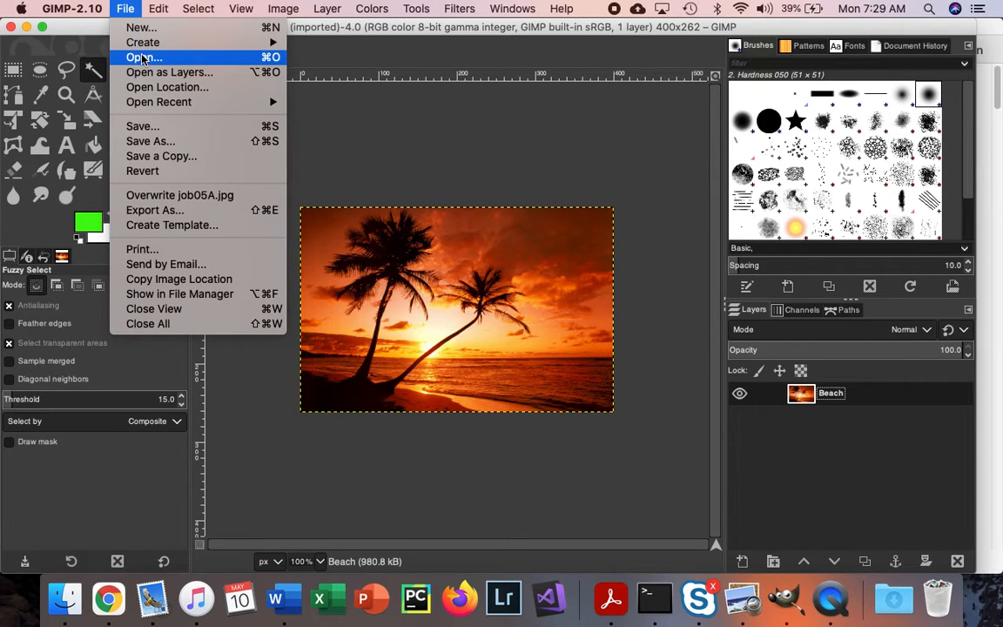
left_click(142, 57)
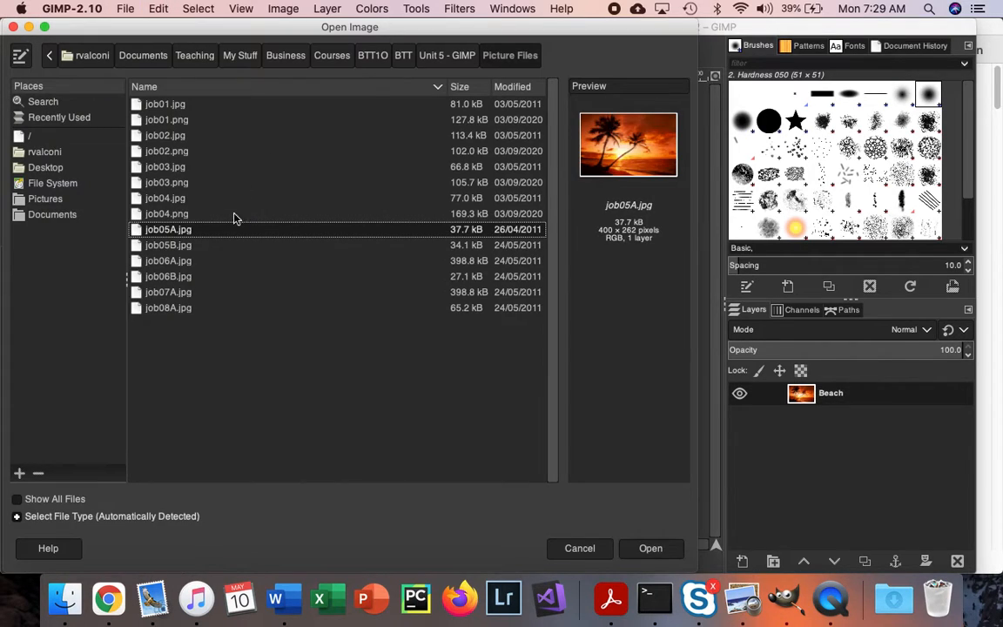
left_click(206, 251)
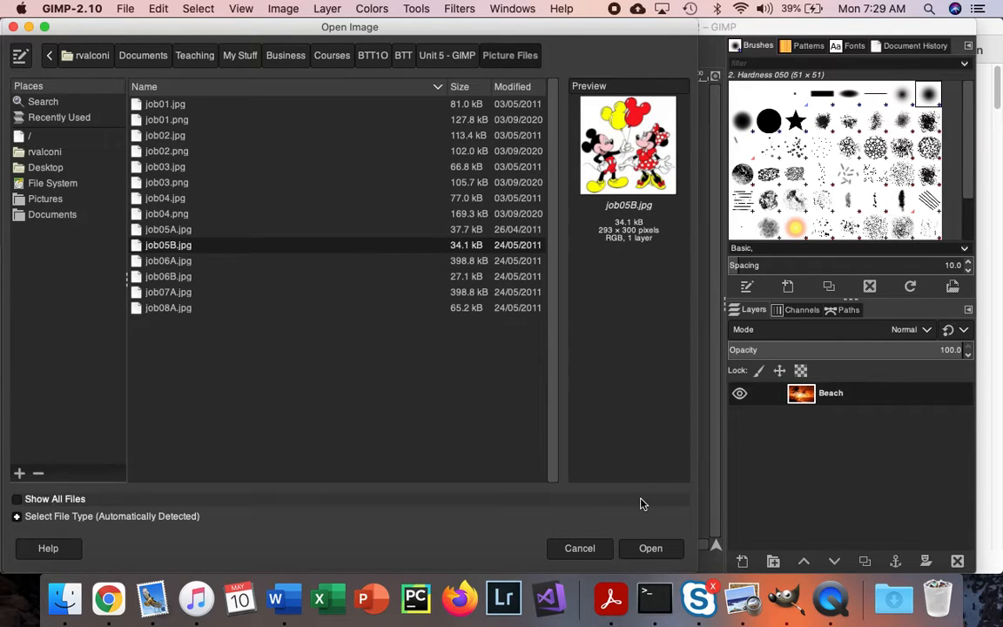
left_click(650, 549)
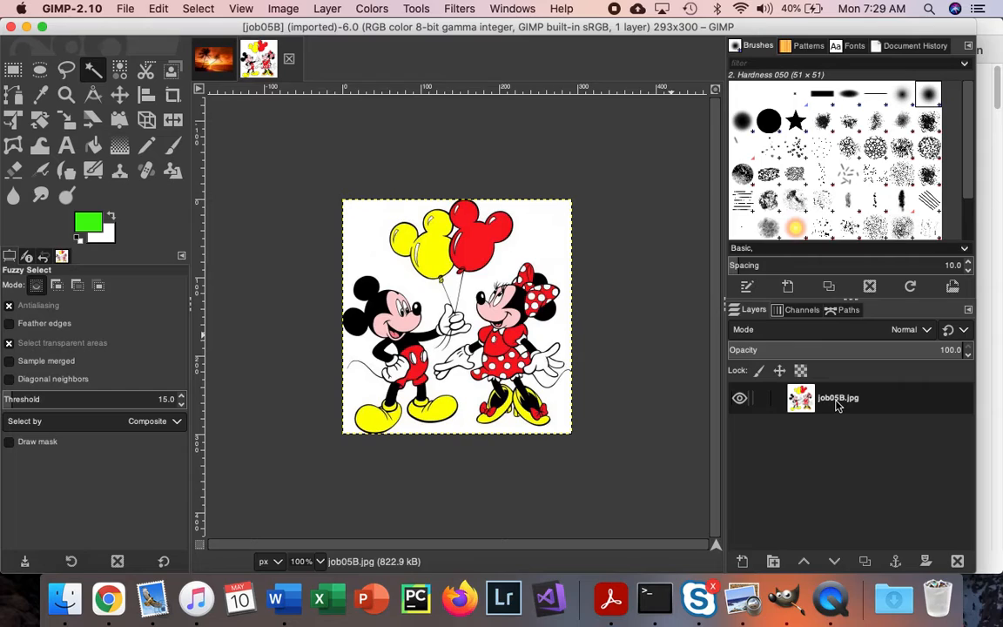
- Rename the job05B.jpg layer to Mickey and Minnie
double_click(837, 402)
type("Mickey and Minni")
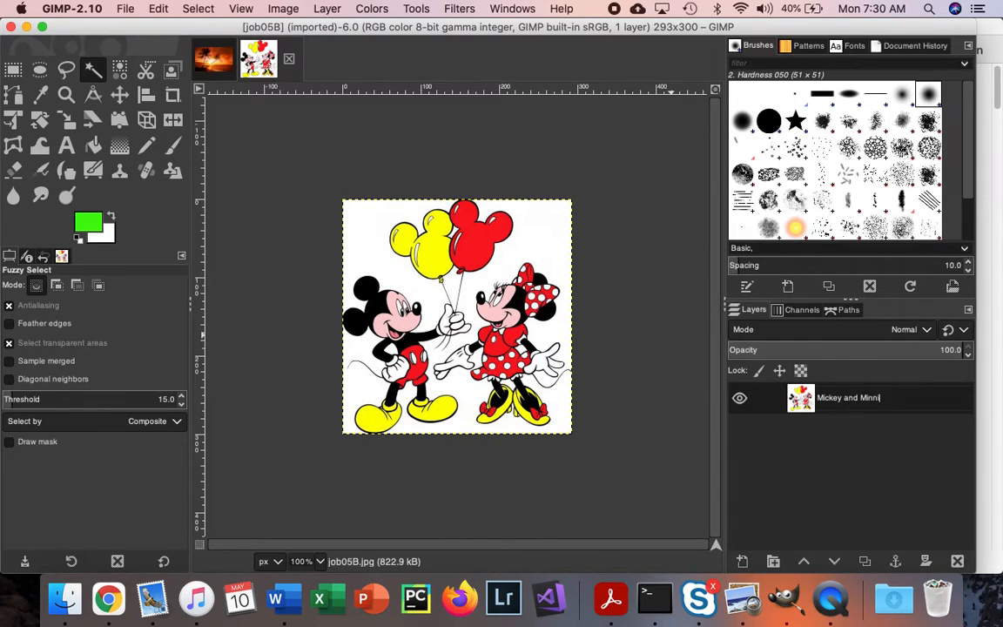
key("Return")
double_click(862, 398)
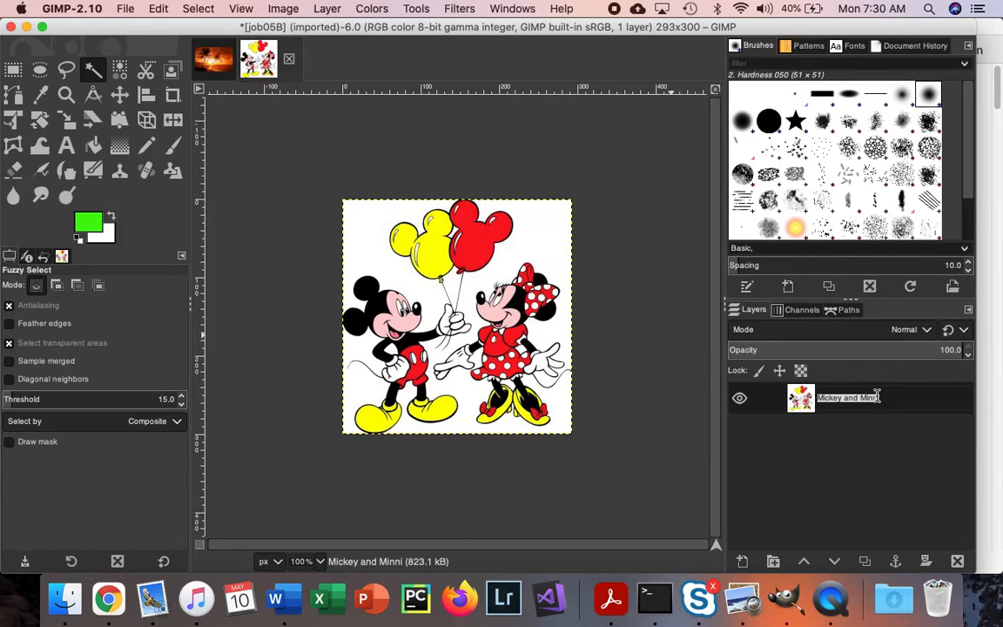
key("Right")
type("e")
key("Return")
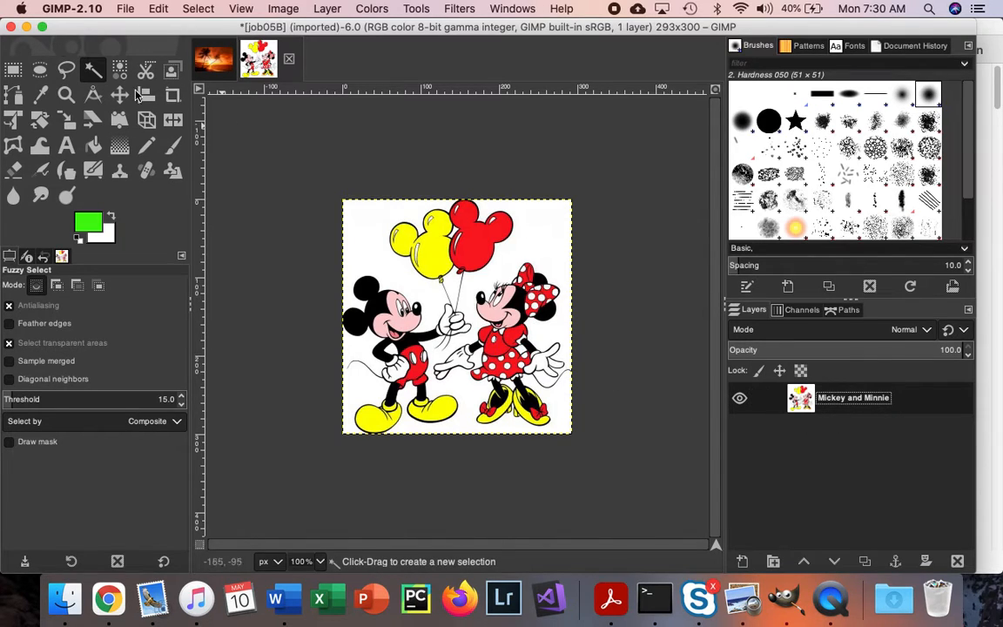
- Enlarge the program window and add an alpha channel to the Mickey and Minnie layer
left_click(42, 27)
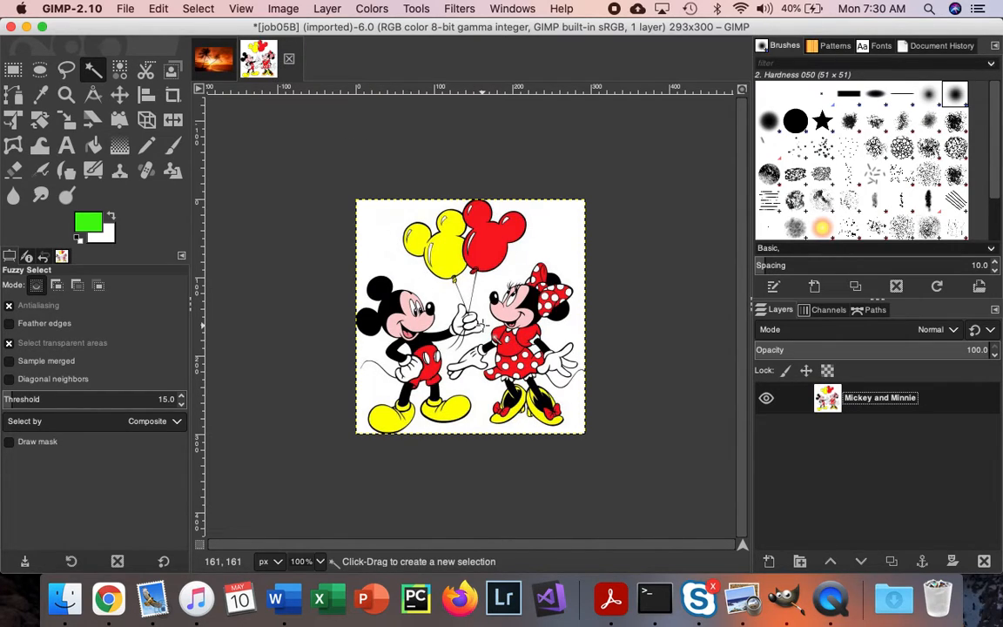
right_click(931, 409)
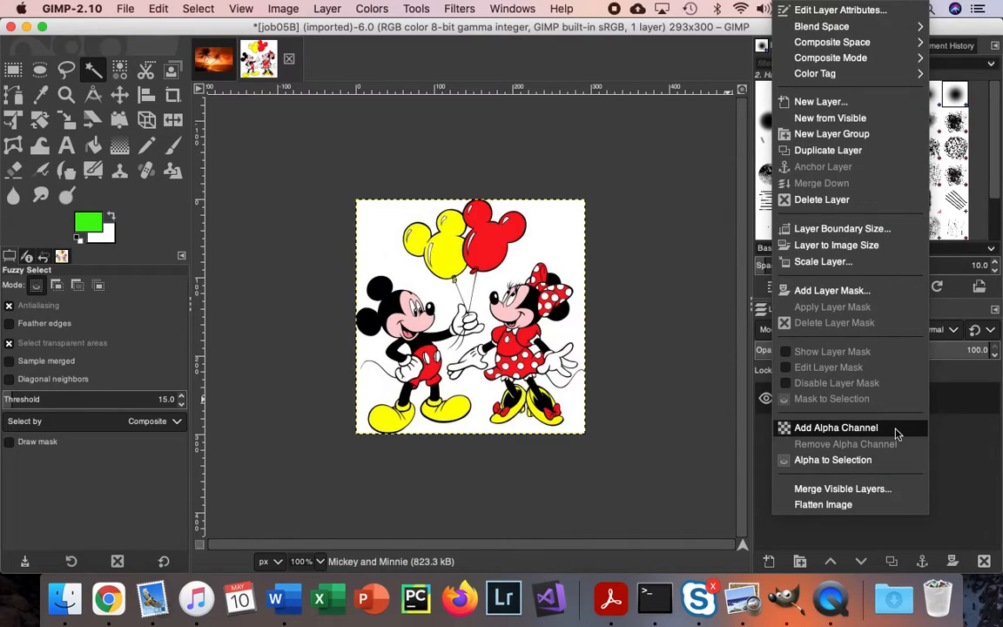
left_click(896, 431)
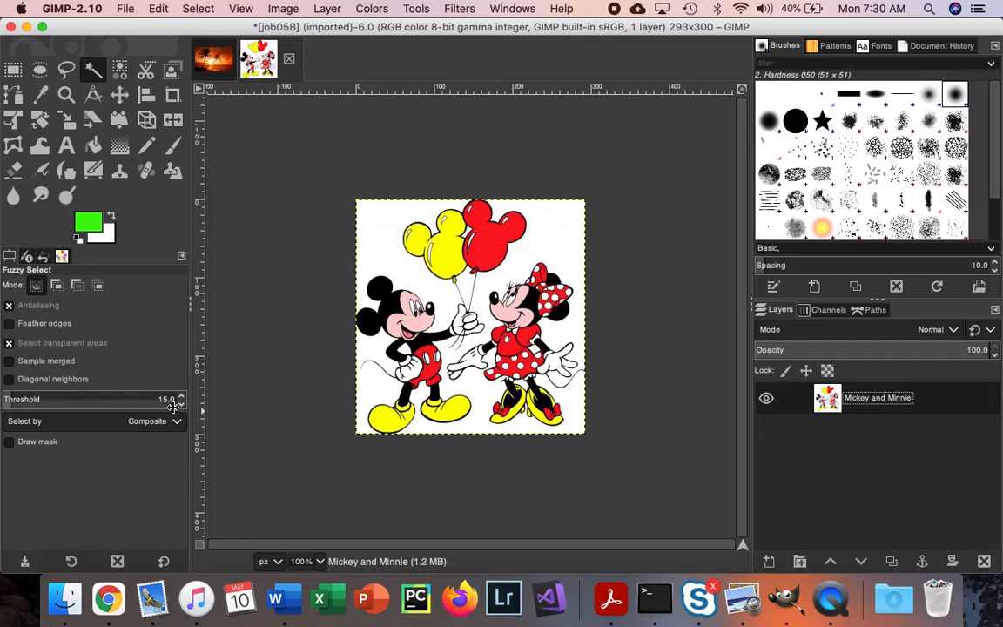
- Fuzzy-select and delete the white background areas around Mickey, Minnie and their balloons, leaving them transparent
left_click(385, 253)
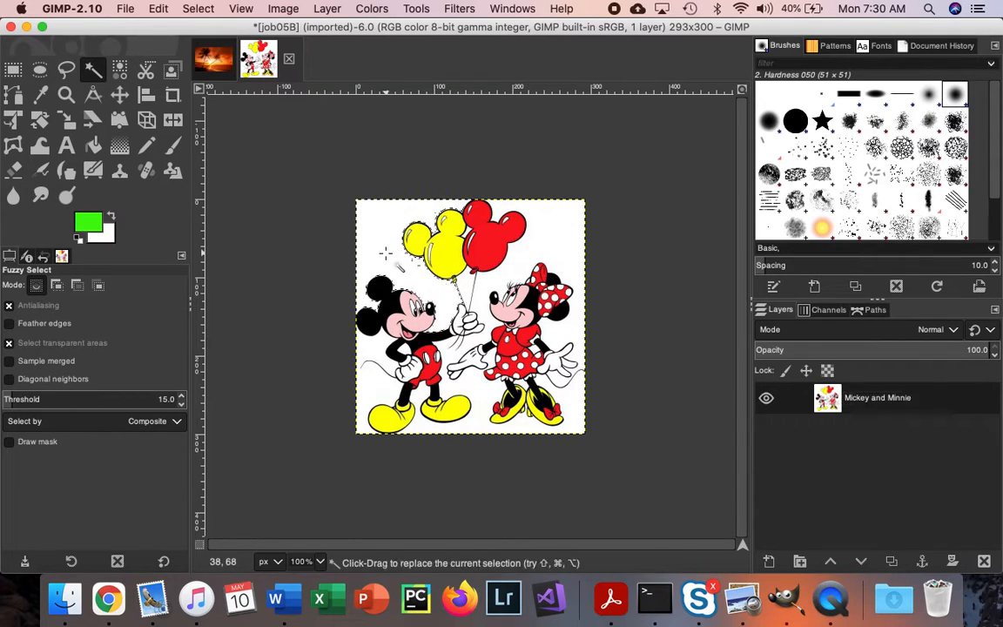
key("Delete")
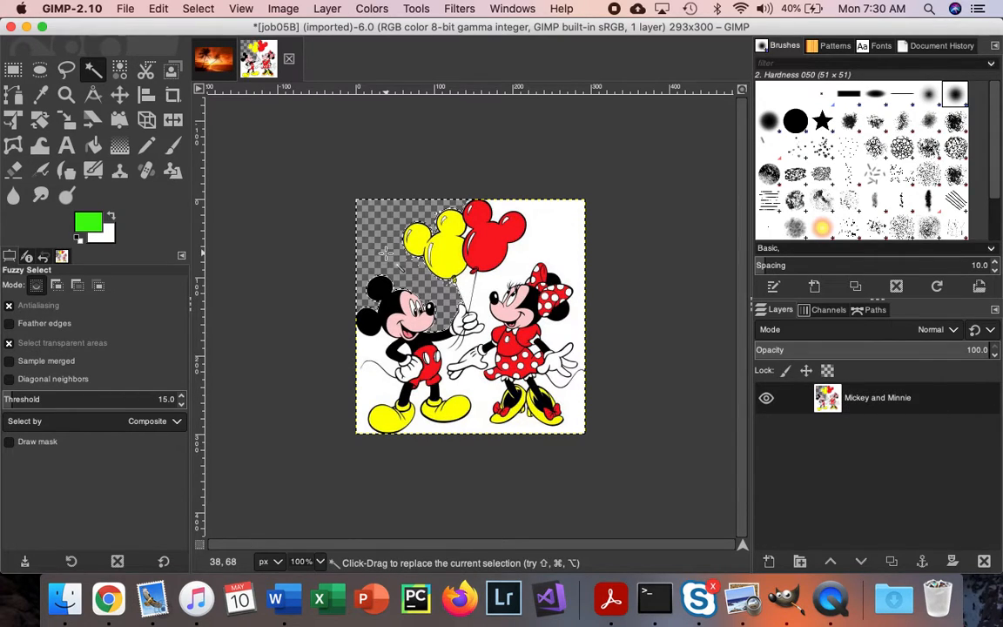
left_click(555, 245)
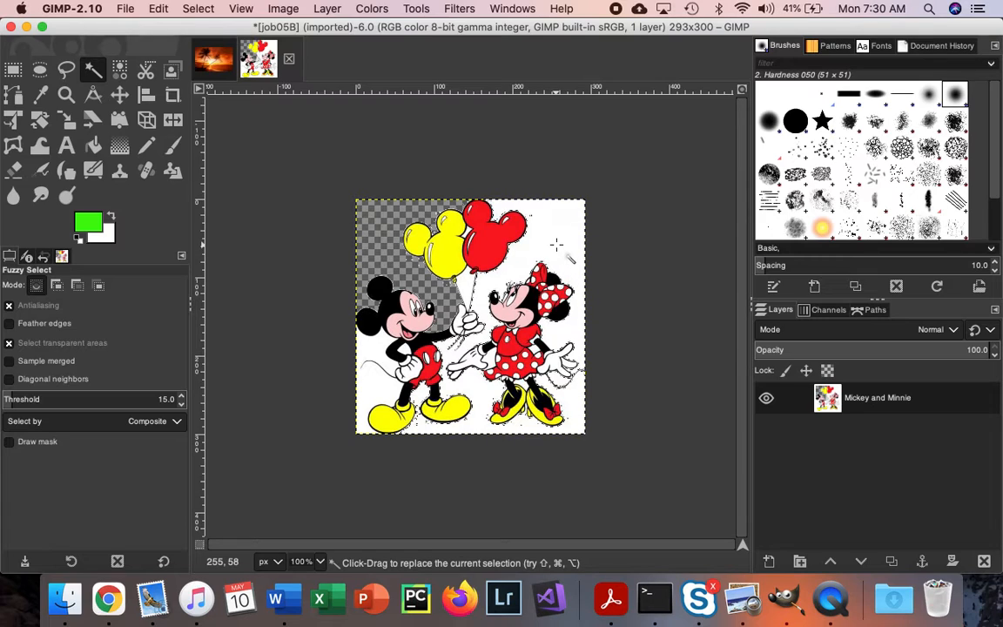
key("Delete")
left_click_drag(469, 281, 469, 281)
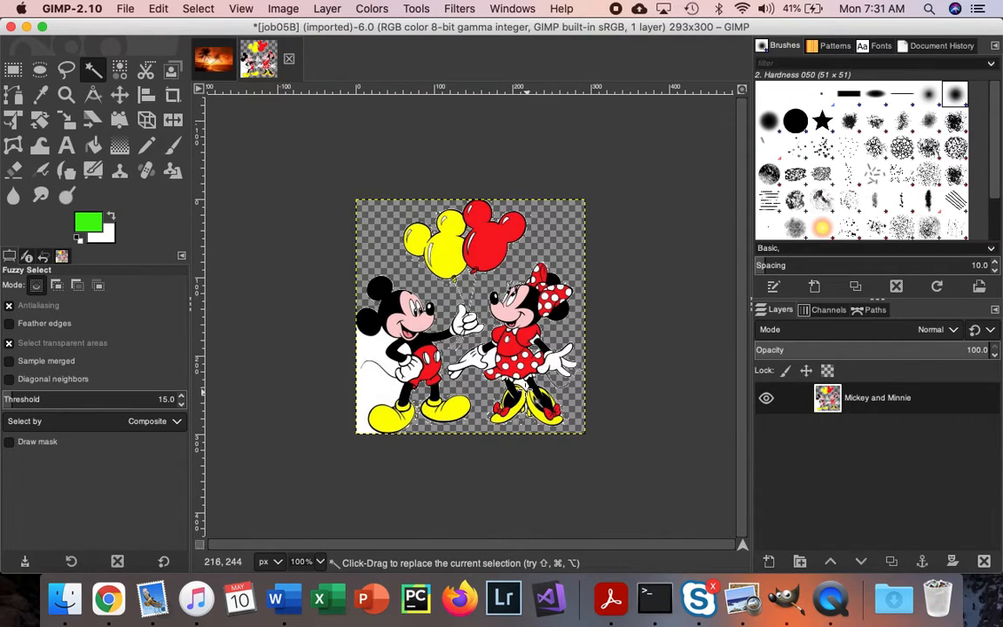
left_click_drag(522, 384, 522, 384)
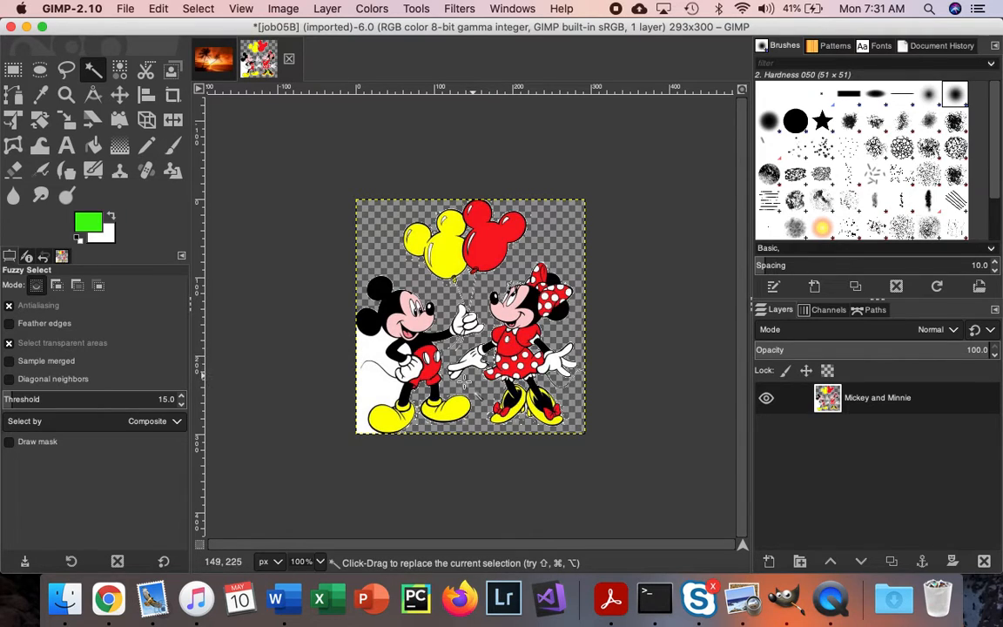
left_click(376, 381)
key("Delete")
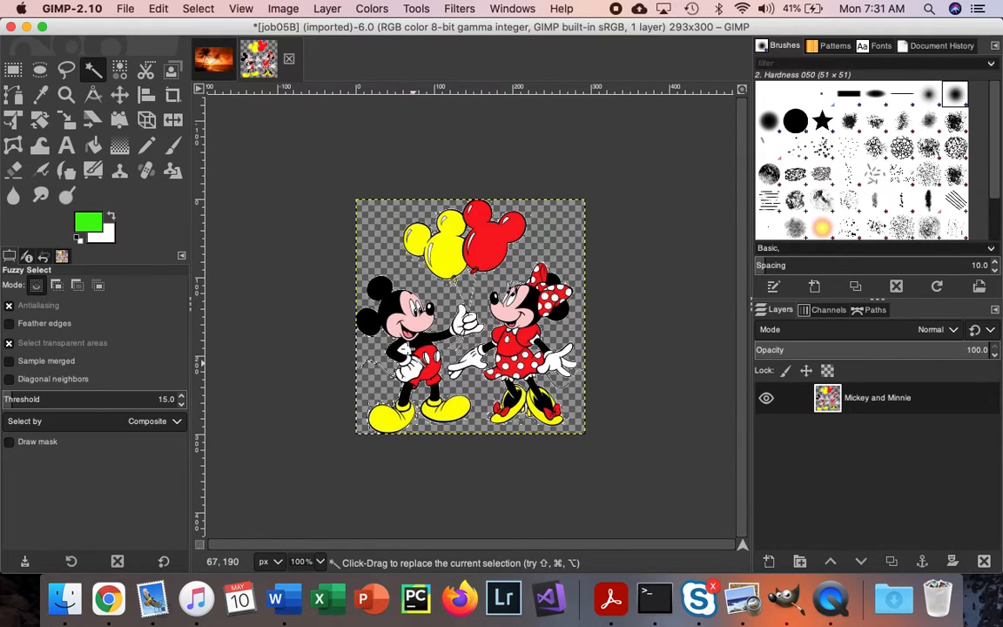
left_click(657, 349)
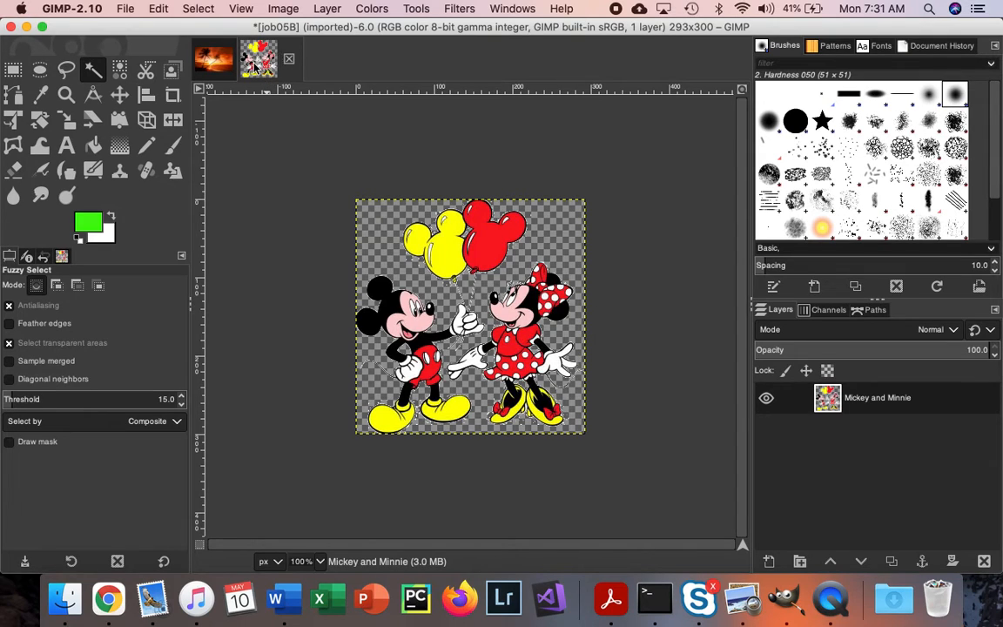
- Copy the cut-out Mickey and Minnie image into the beach image as a new layer
left_click(208, 60)
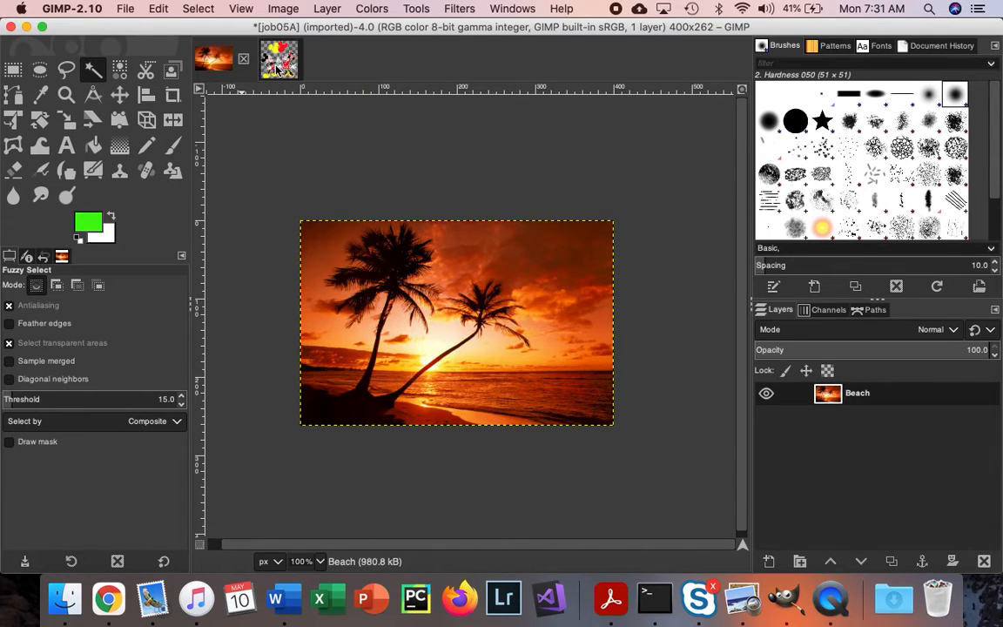
left_click(261, 62)
left_click(208, 71)
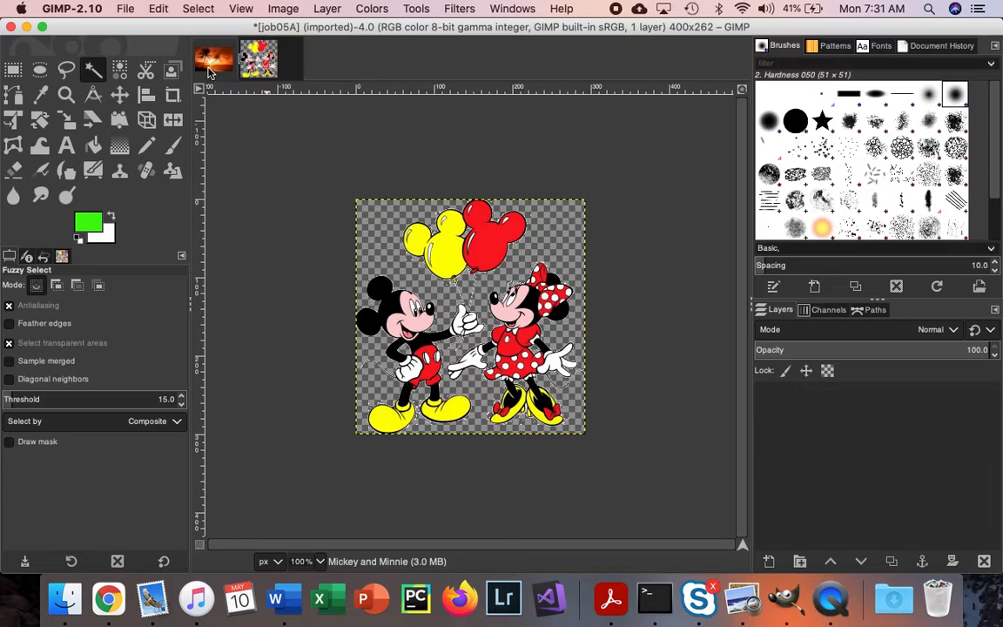
left_click(270, 65)
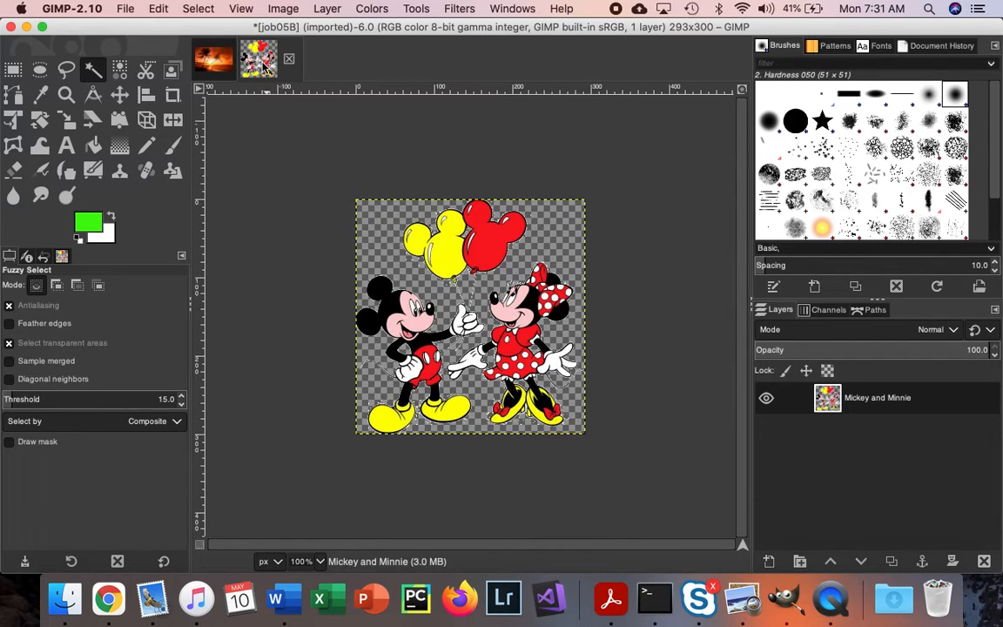
left_click_drag(262, 66, 462, 309)
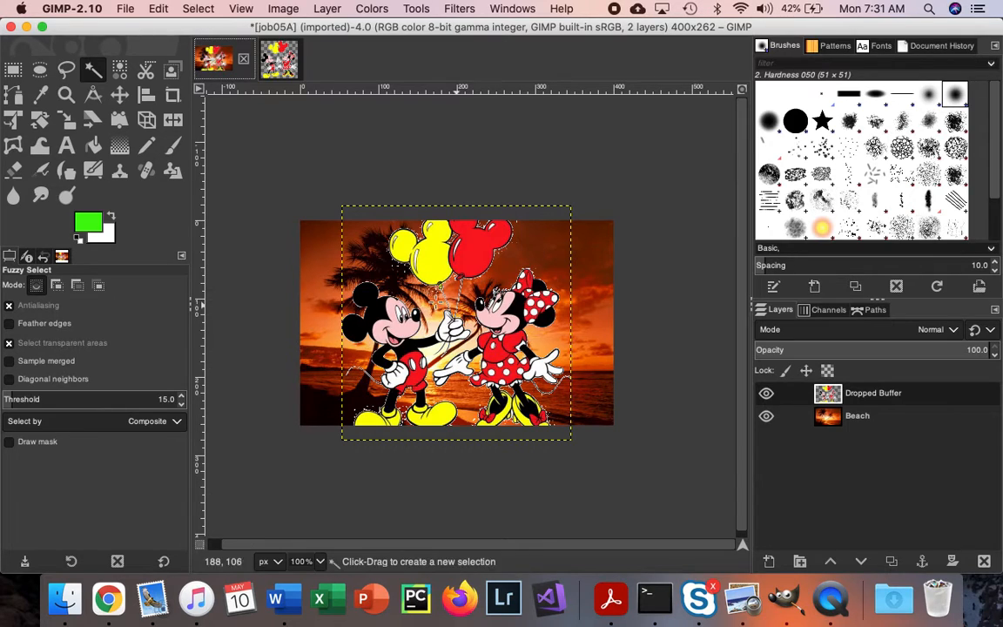
- Scale the Dropped Buffer layer down to about 148 × 152 px, keeping its proportions
left_click(70, 124)
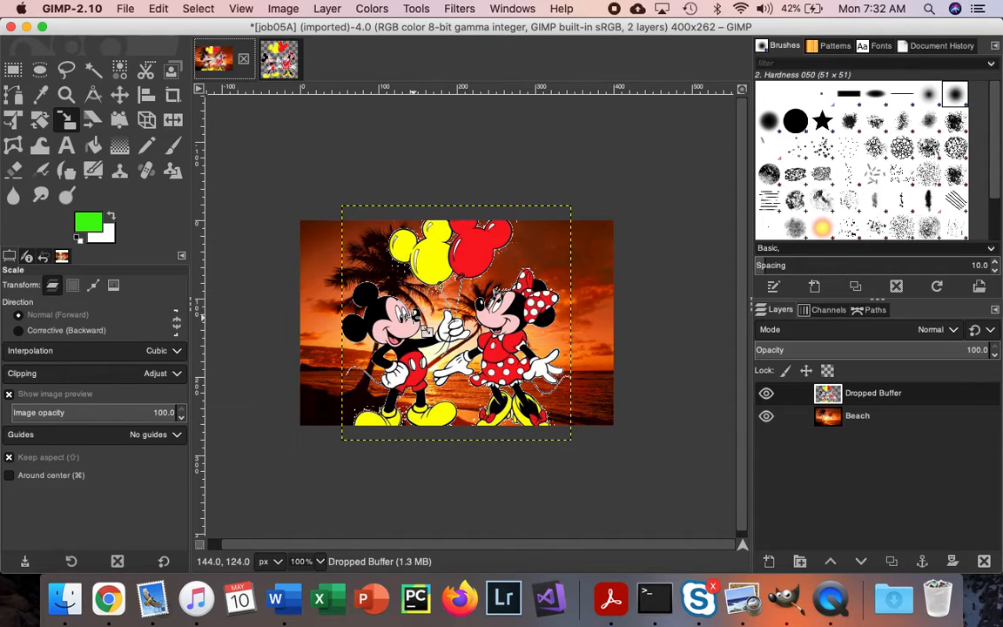
left_click(414, 318)
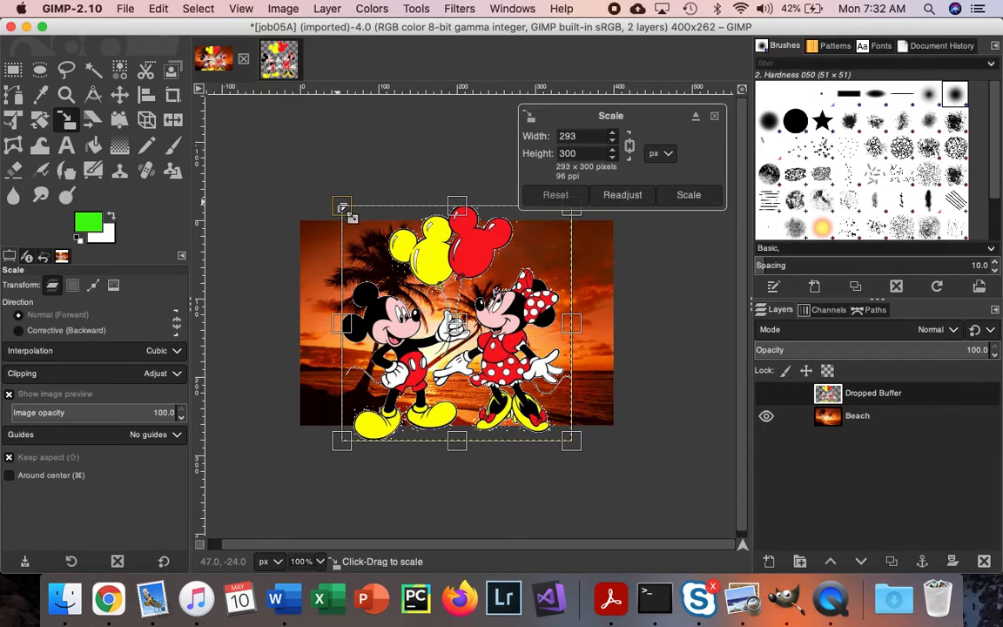
left_click_drag(341, 206, 458, 325)
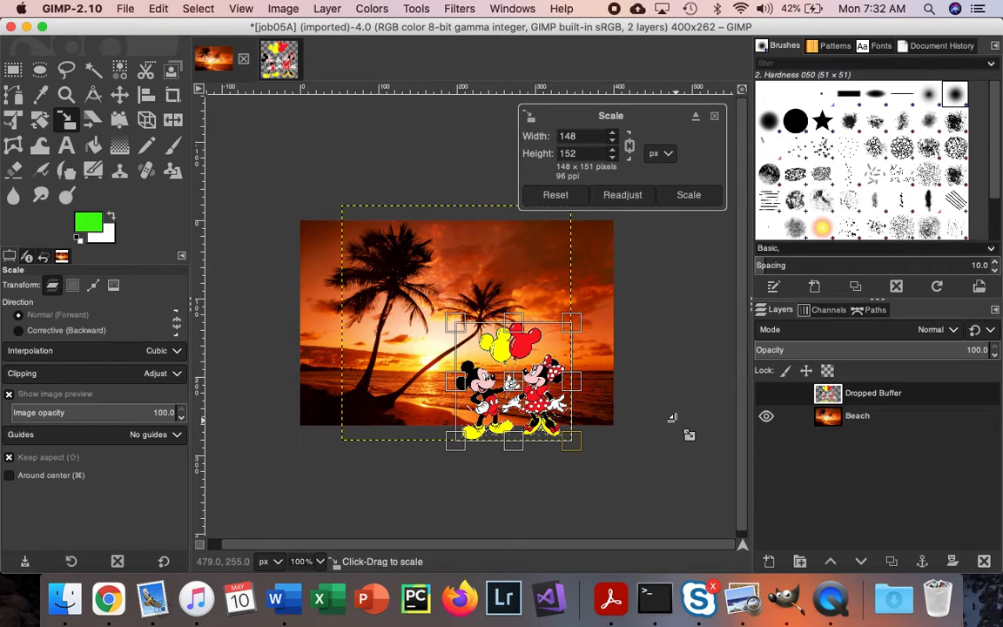
key("Return")
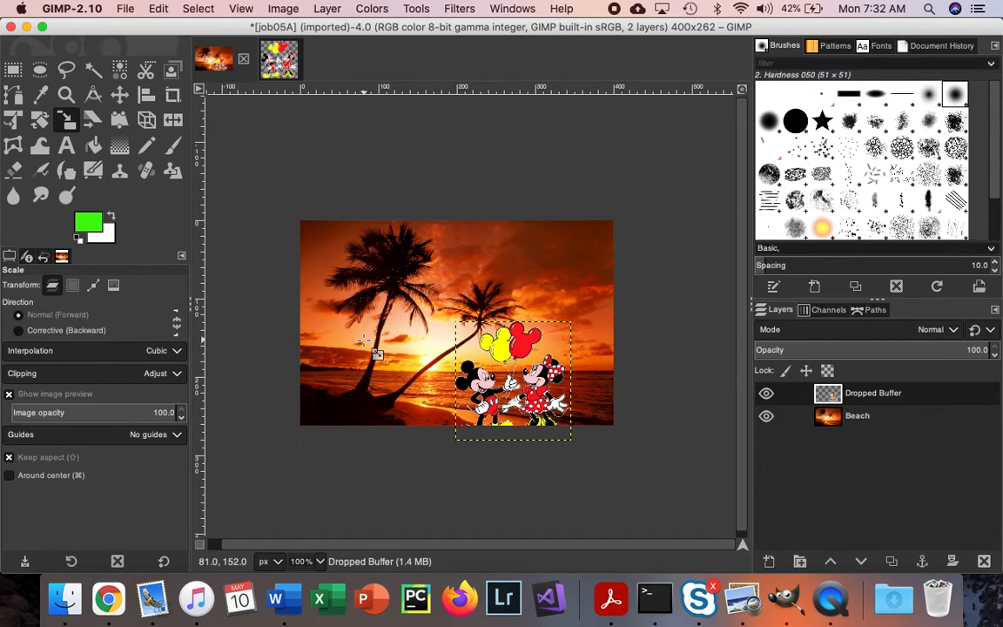
- Move the scaled Mickey and Minnie layer up and left so the characters stand fully inside the beach picture
left_click(118, 95)
left_click_drag(457, 323, 423, 313)
left_click_drag(468, 383, 473, 385)
key("super+z")
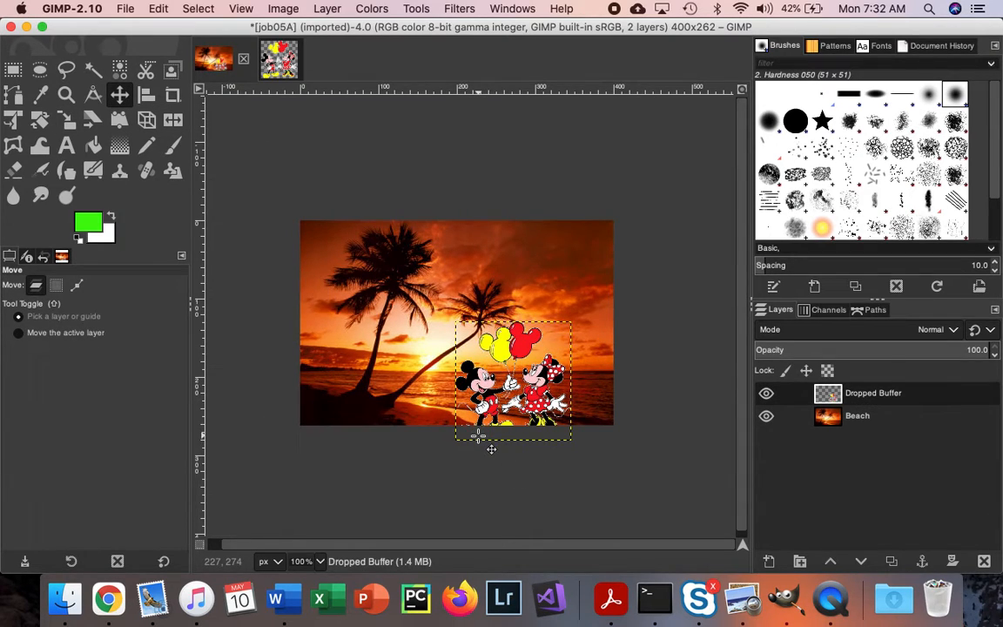
left_click_drag(491, 449, 415, 432)
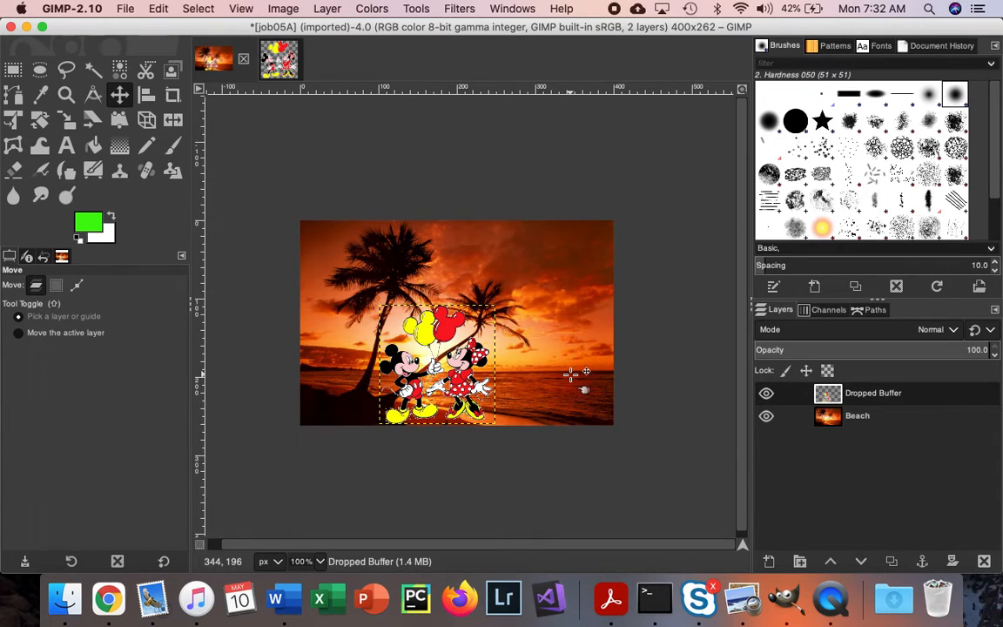
- Shift the Beach background layer slightly left and undo the move
left_click_drag(571, 373, 538, 370)
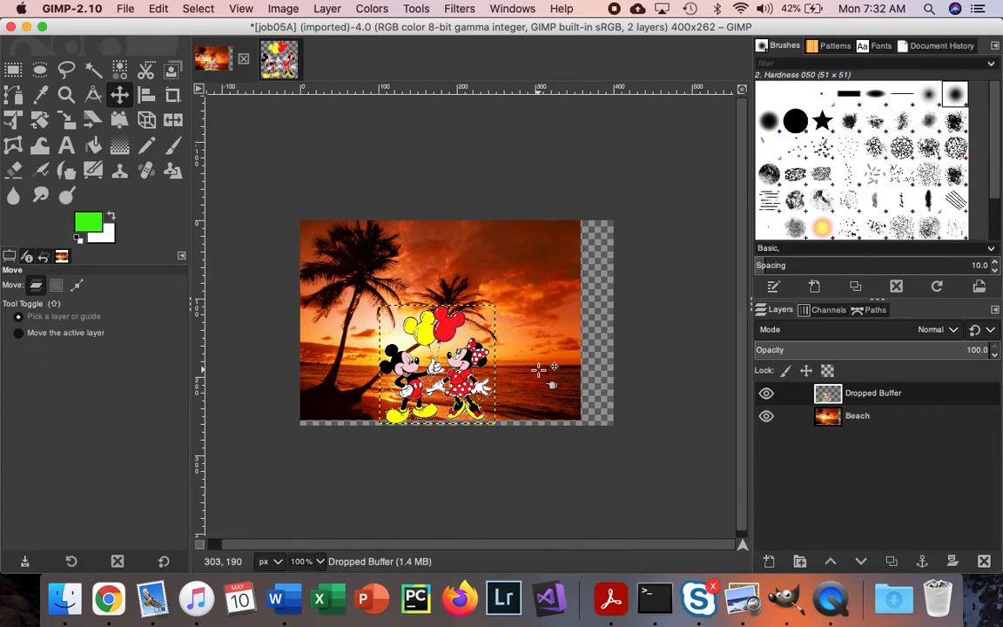
key("super+z")
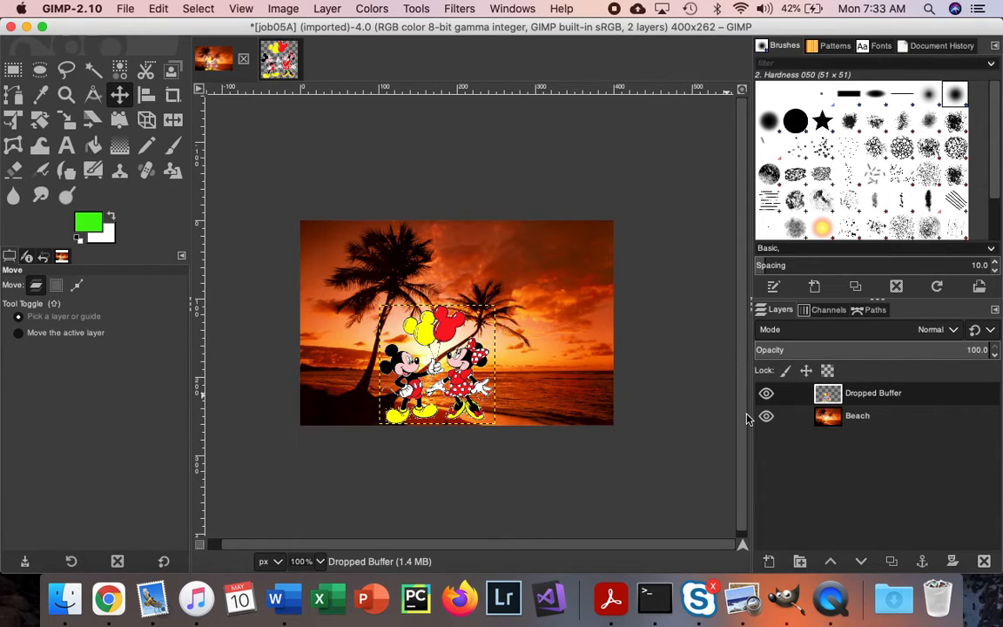
- Lock the Beach layer's pixels, position and size, and alpha channel, and try to move the layer
left_click(855, 419)
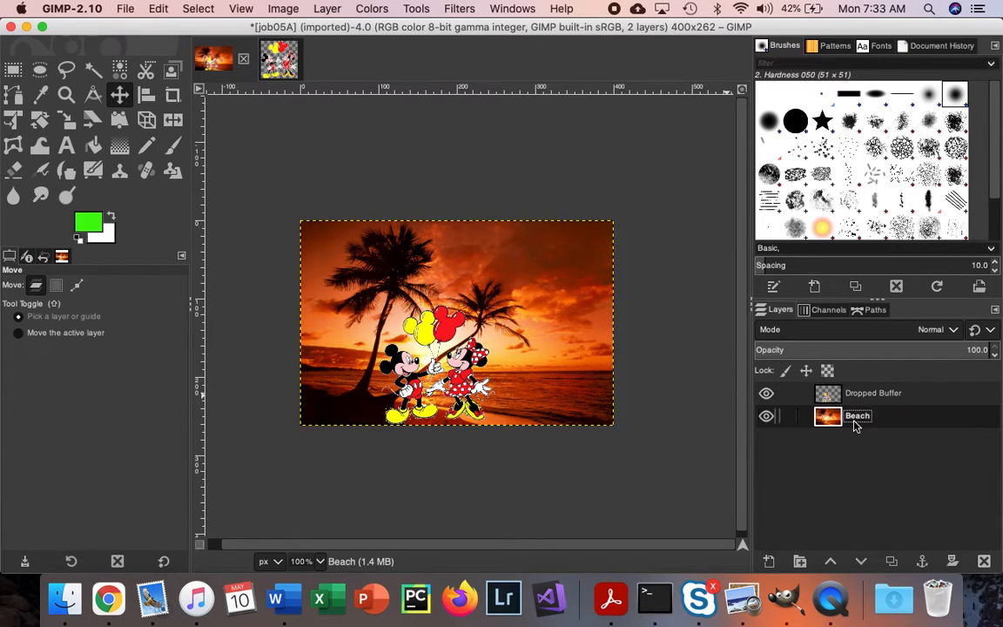
left_click(785, 373)
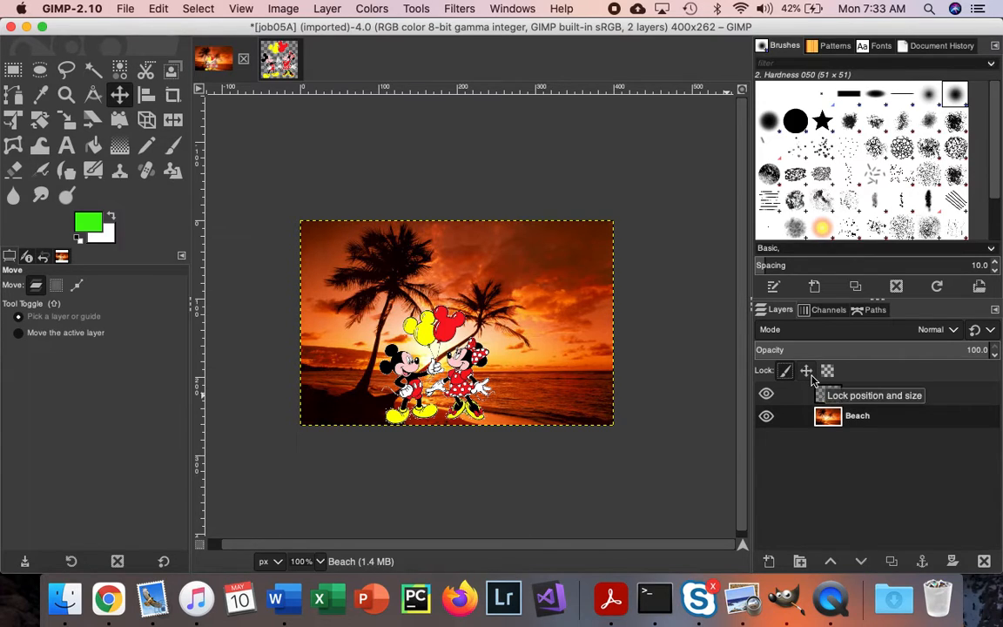
left_click(808, 374)
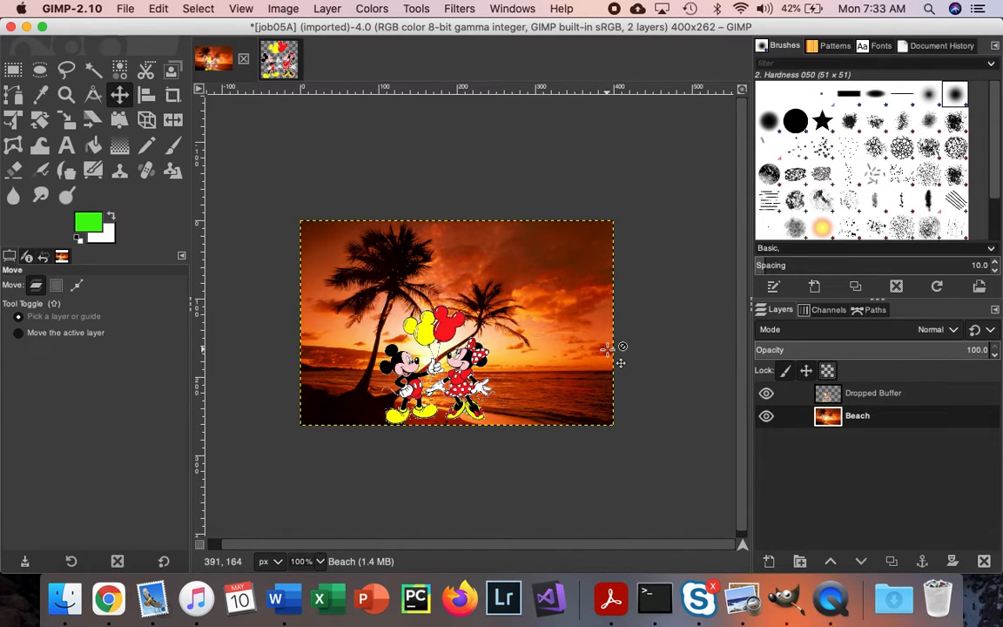
left_click(558, 349)
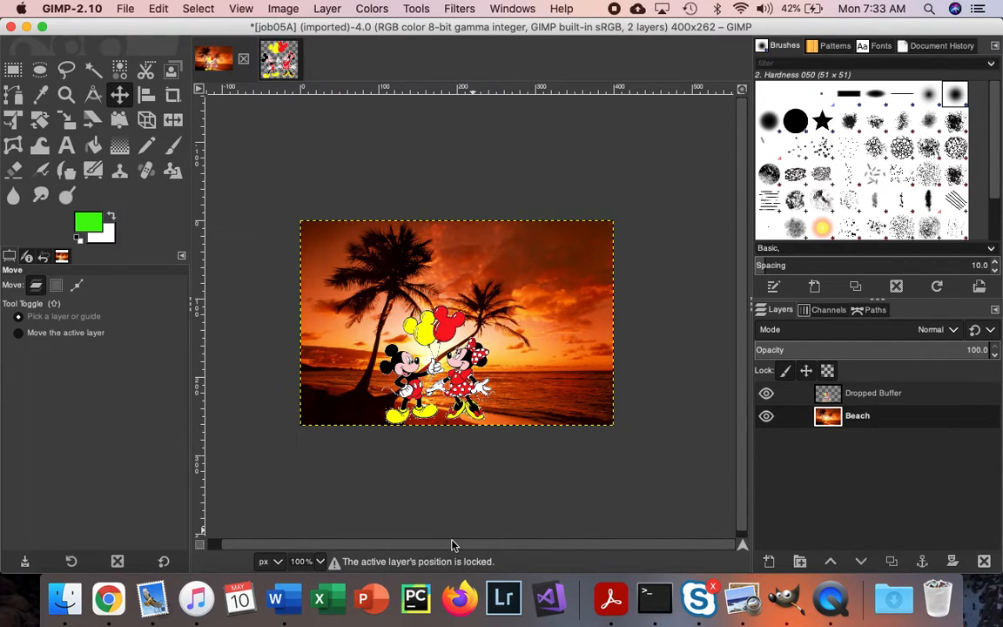
left_click(532, 355)
- Nudge the Mickey and Minnie characters slightly left and up in the beach picture, and make their Dropped Buffer layer active
left_click(477, 370)
mouse_move(475, 370)
left_mouse_down()
mouse_move(446, 394)
mouse_move(457, 371)
left_mouse_up()
left_click(860, 411)
left_click(860, 397)
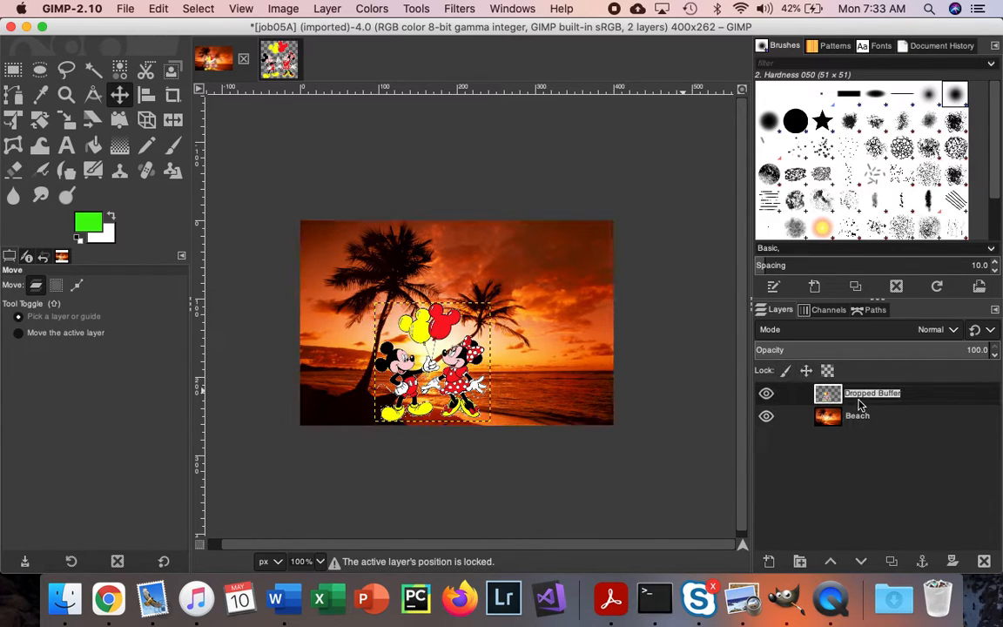
- Rename the Dropped Buffer layer to "Mickey and Minnie"
double_click(892, 395)
type("Mickey and M")
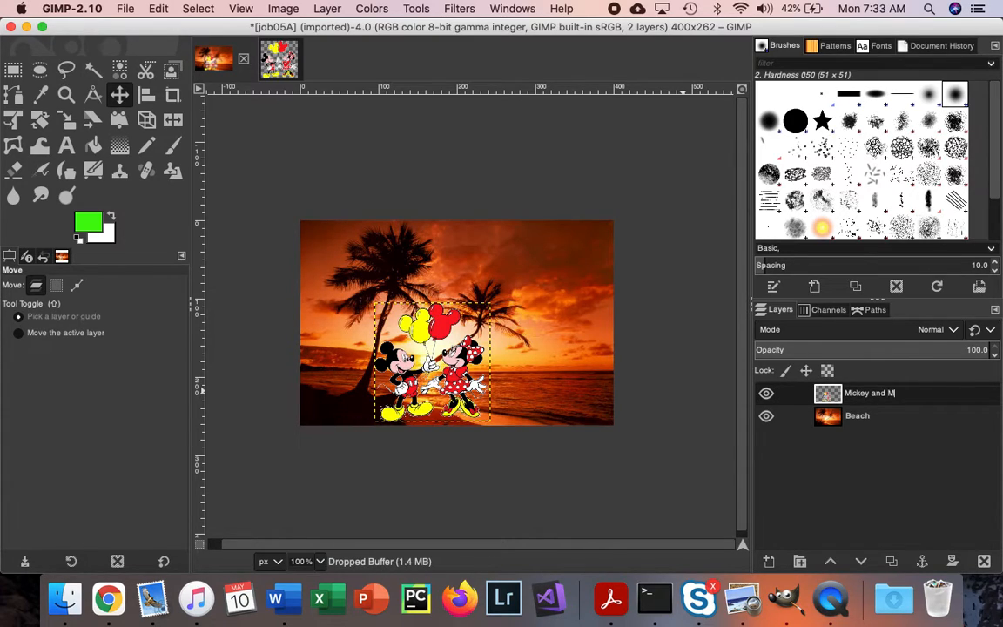
type("innie")
key("Return")
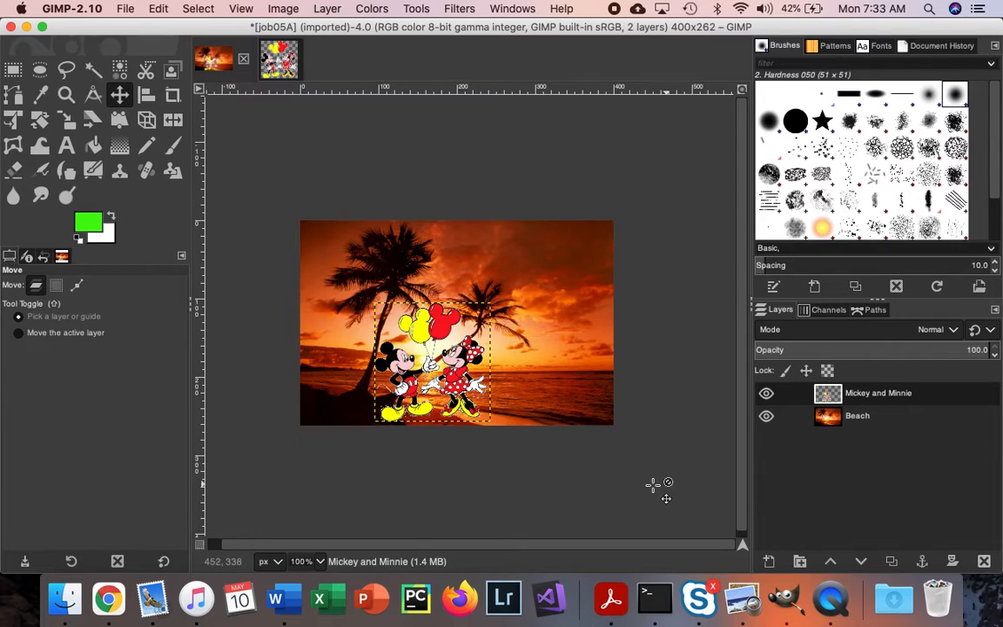
- Hide and reshow the Beach layer and the Mickey and Minnie layer in turn, and lock the Mickey and Minnie layer
left_click(766, 416)
left_click(766, 416)
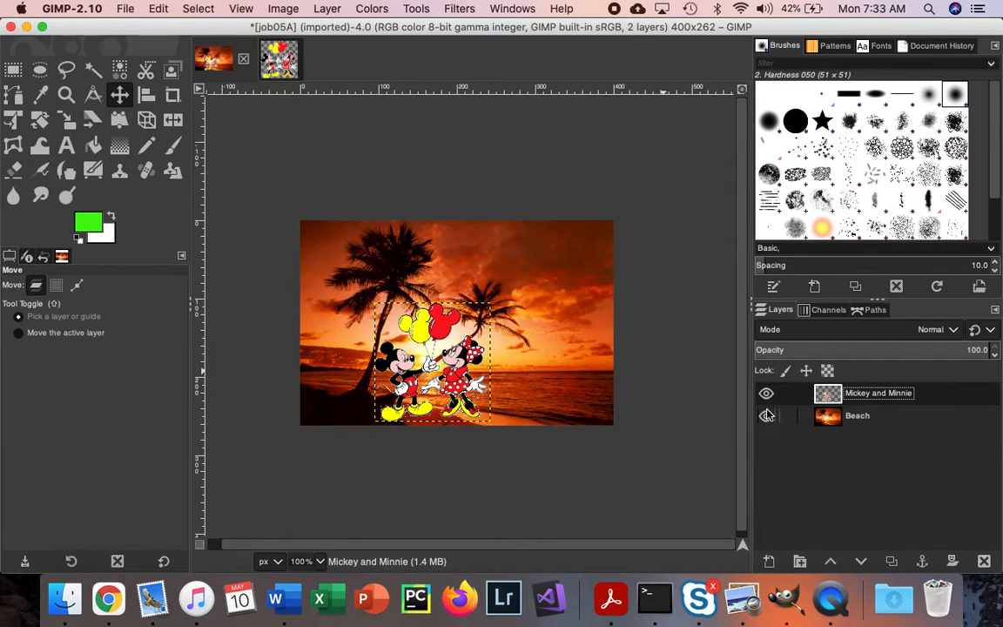
left_click(766, 395)
left_click(766, 395)
left_click(806, 370)
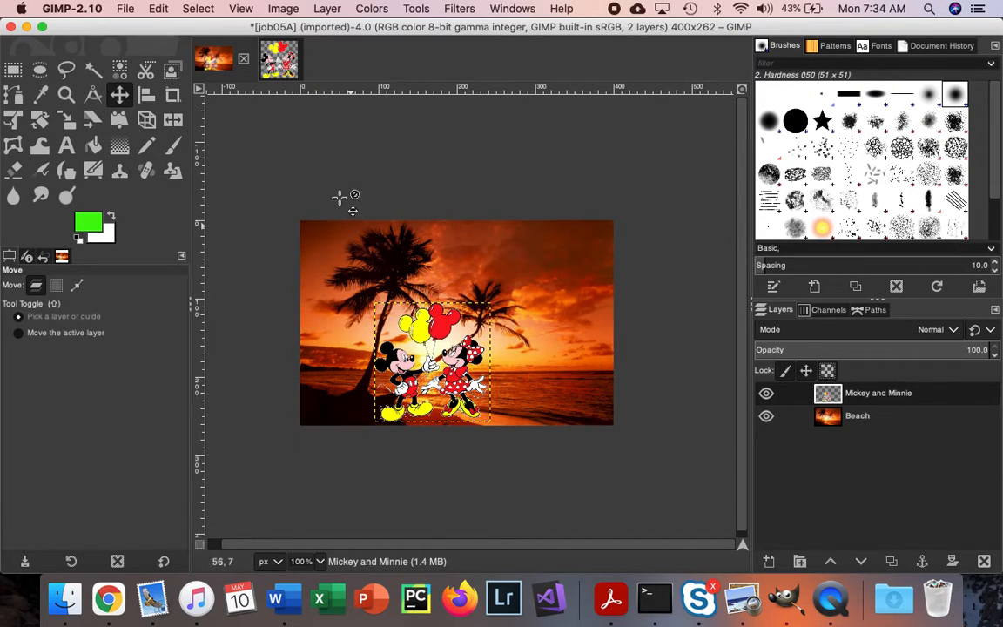
- Unlock the Beach layer, shift it up and left, and undo the move
left_click(549, 354)
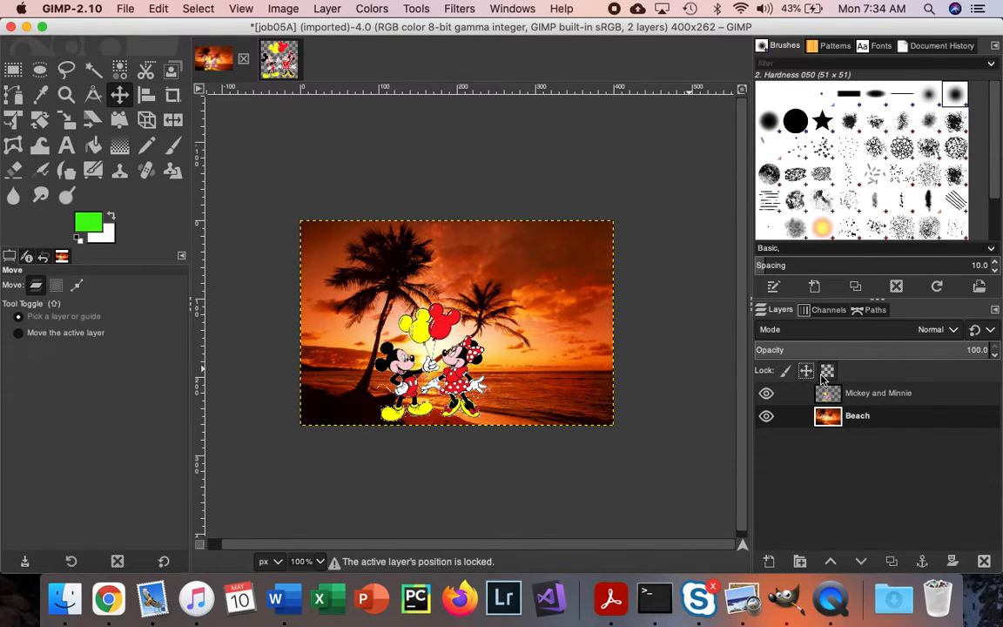
left_click_drag(571, 314, 510, 297)
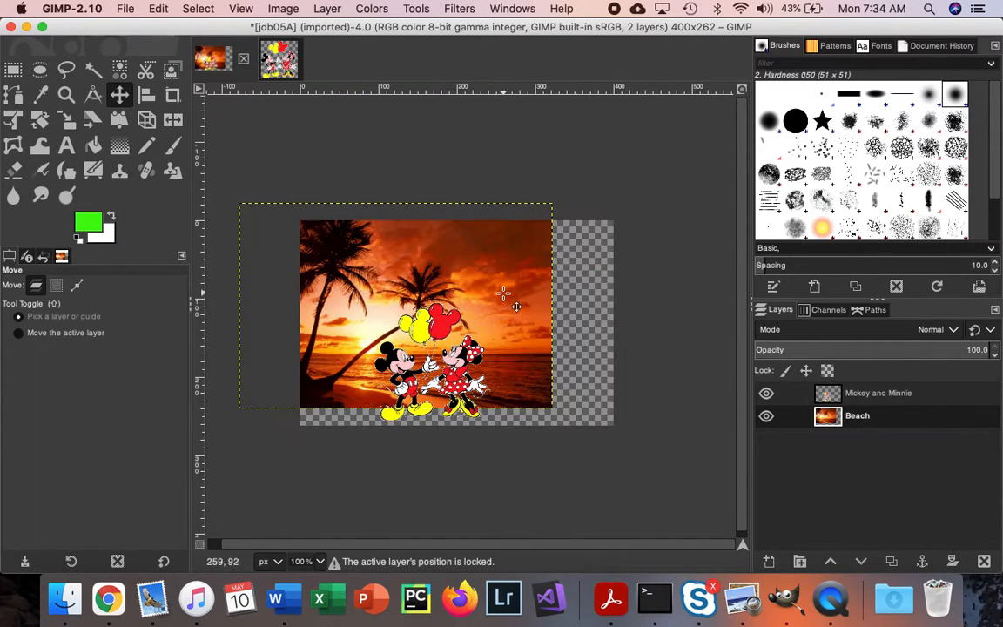
key("super+z")
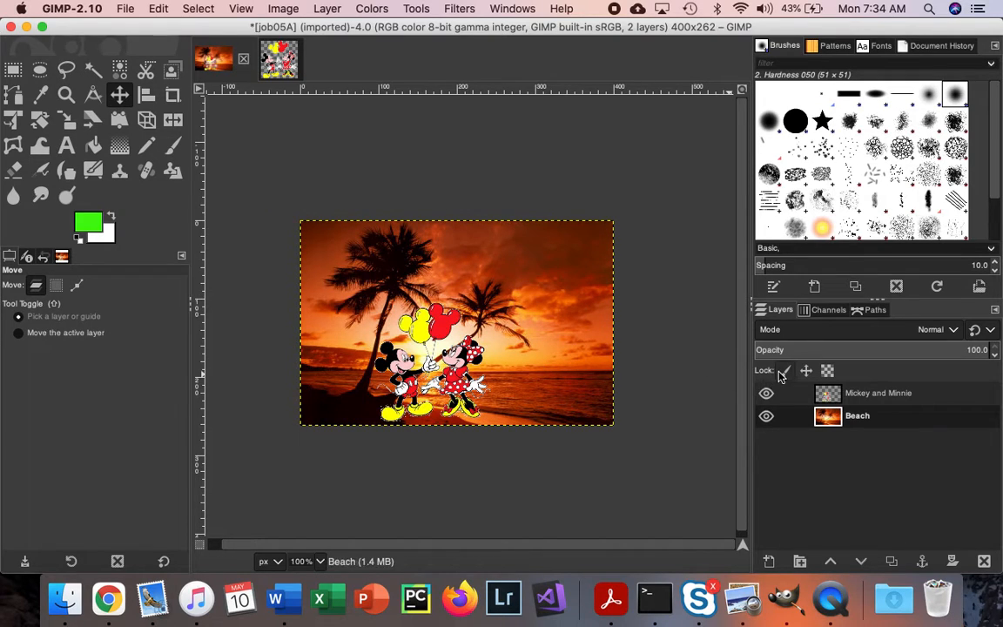